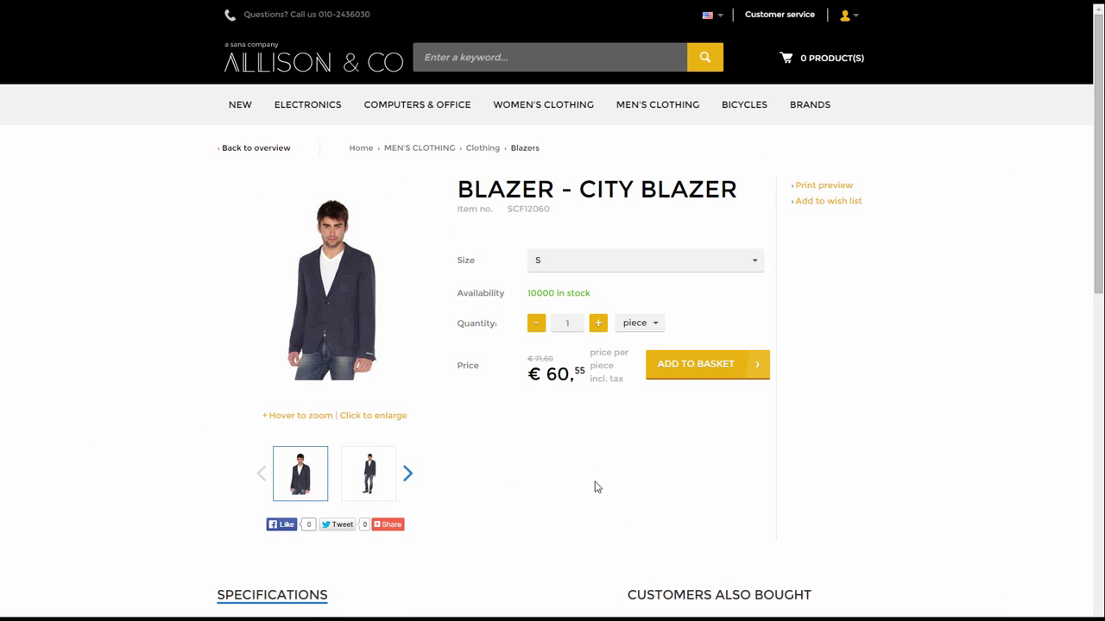
# - Try out the City Blazer's quantity control by raising the quantity and lowering it back to 1
pyautogui.click(598, 324)
pyautogui.click(597, 324)
pyautogui.click(536, 325)
pyautogui.click(536, 324)
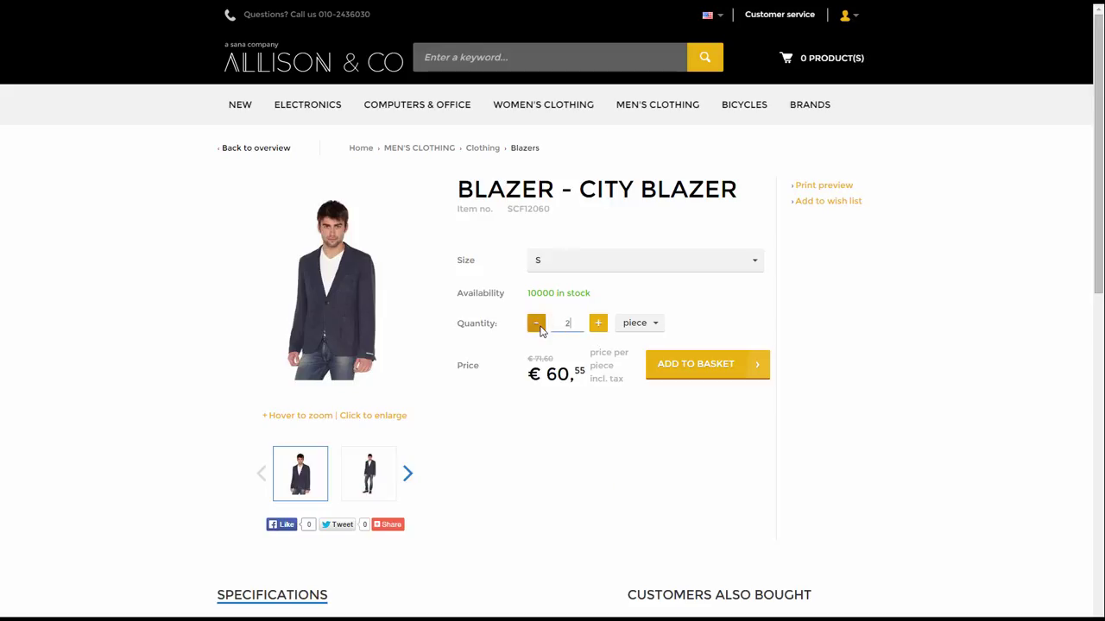
pyautogui.click(536, 324)
pyautogui.click(536, 325)
# - View the units of measure offered for ordering the City Blazer
pyautogui.click(660, 329)
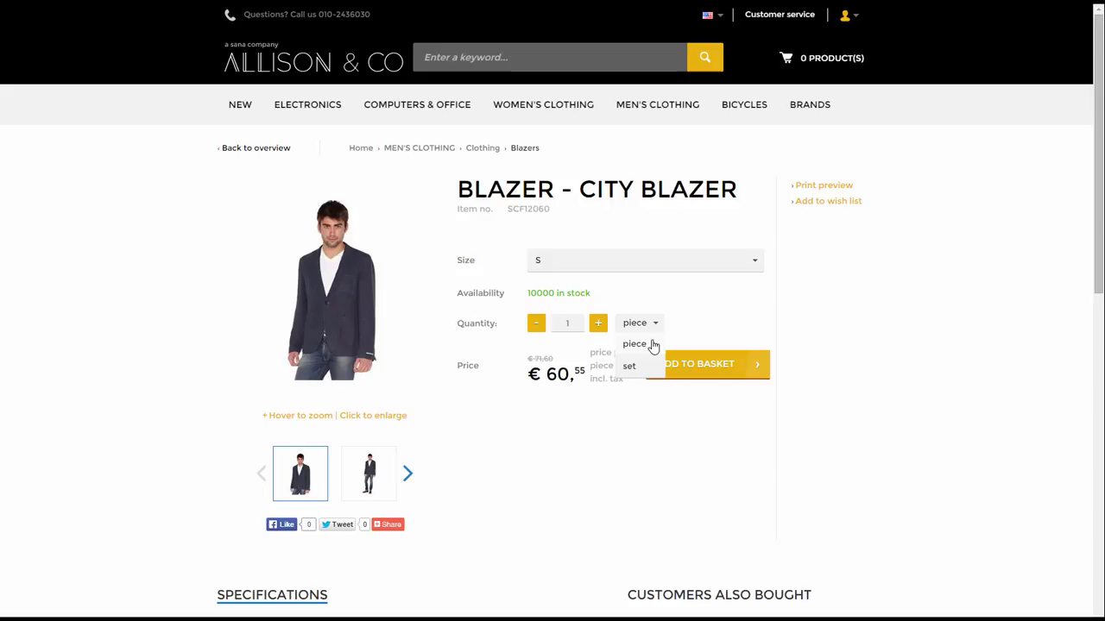
pyautogui.click(688, 324)
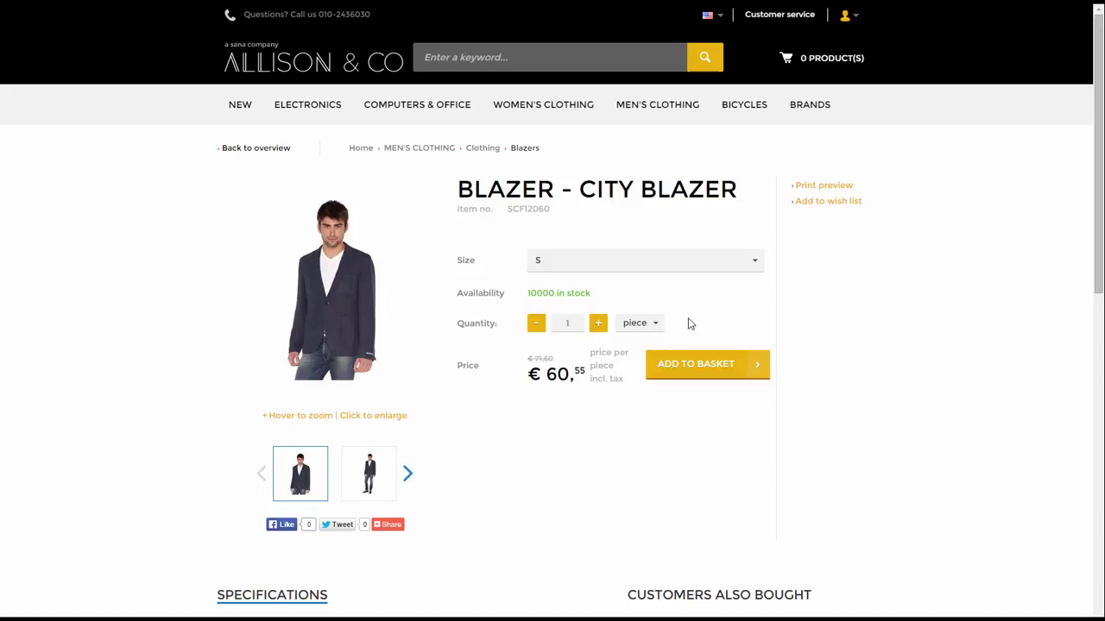
pyautogui.click(659, 328)
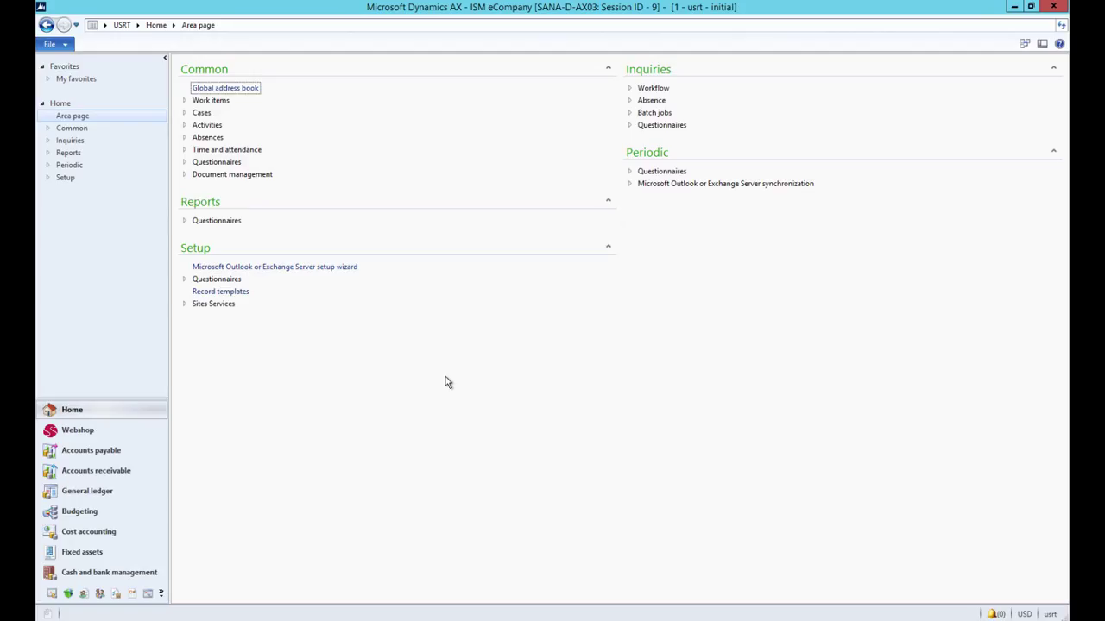
# - In Microsoft Dynamics AX, open the Units setup under Organization administration and check the Box unit's translated descriptions
pyautogui.click(164, 596)
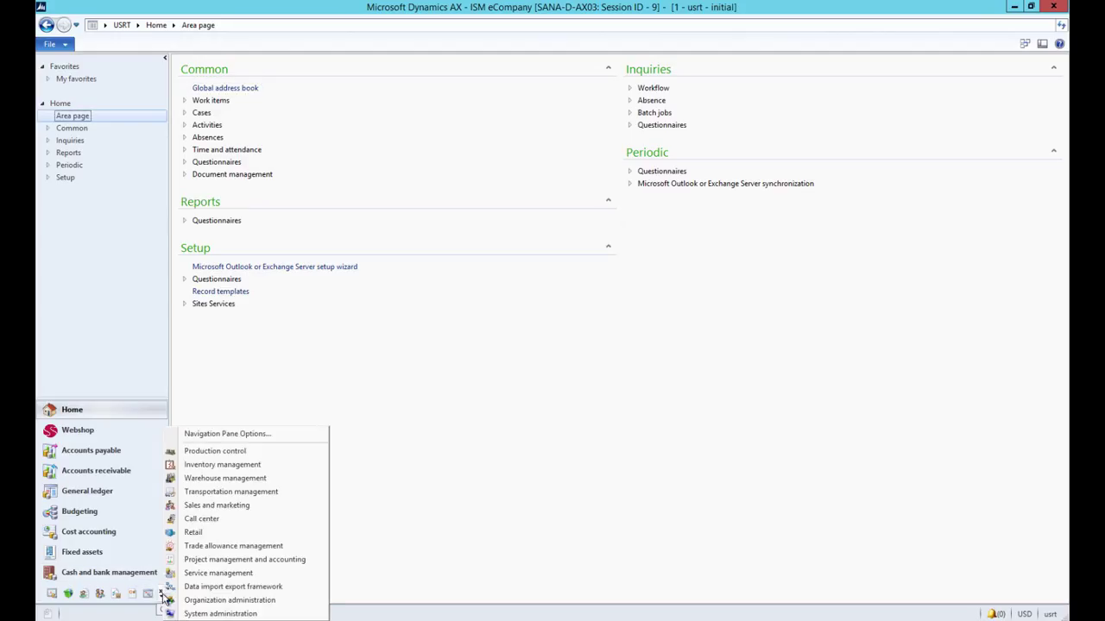
pyautogui.click(309, 607)
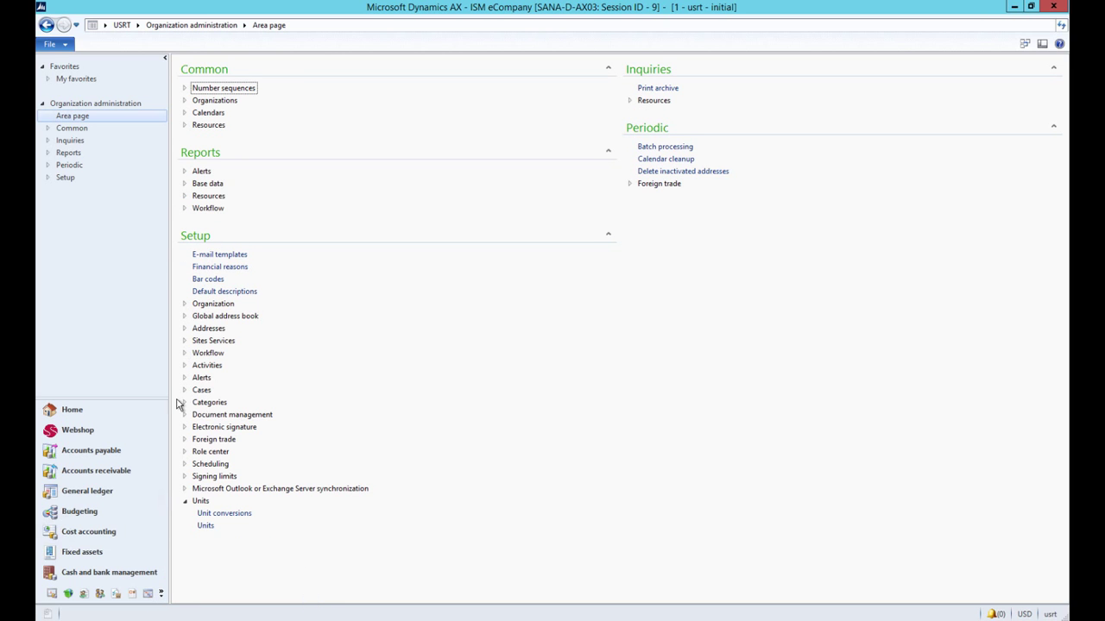
pyautogui.click(205, 526)
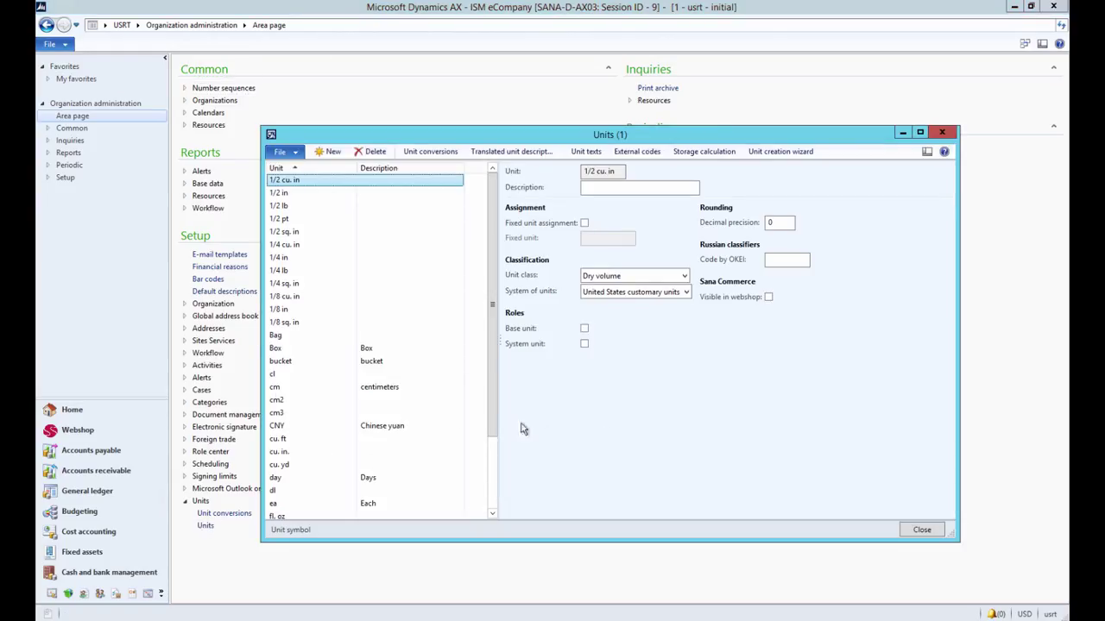
pyautogui.click(281, 351)
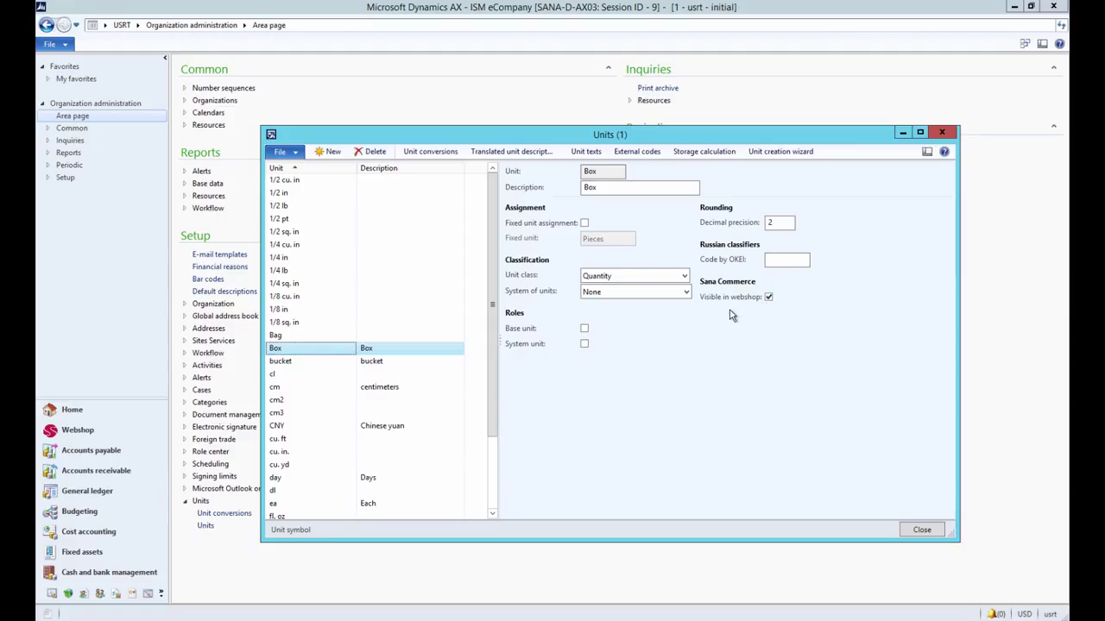
pyautogui.click(511, 153)
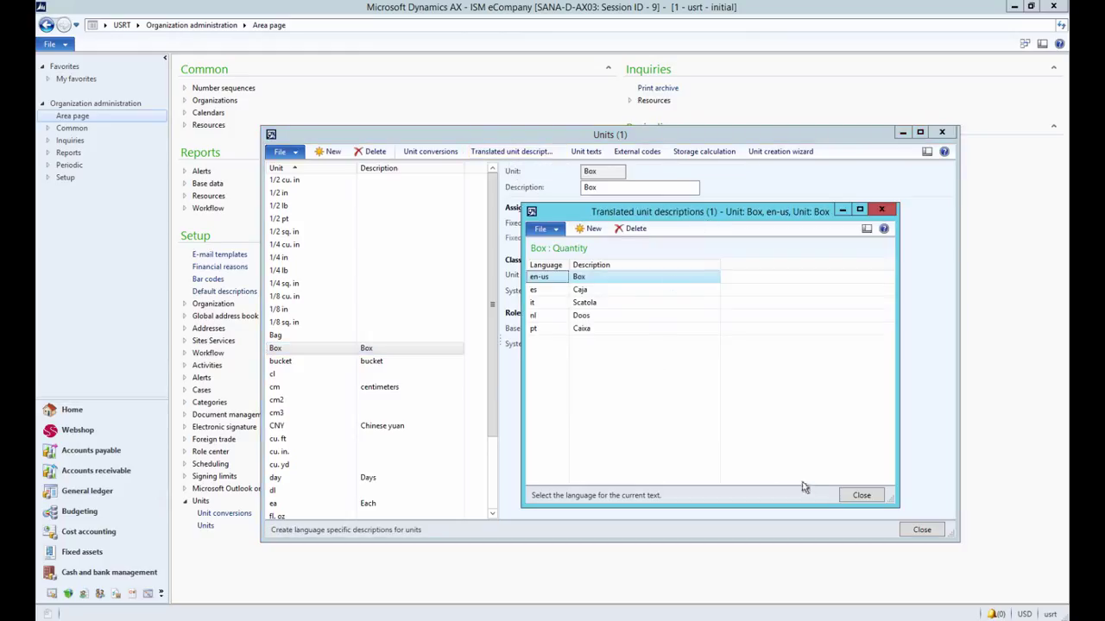
pyautogui.click(860, 497)
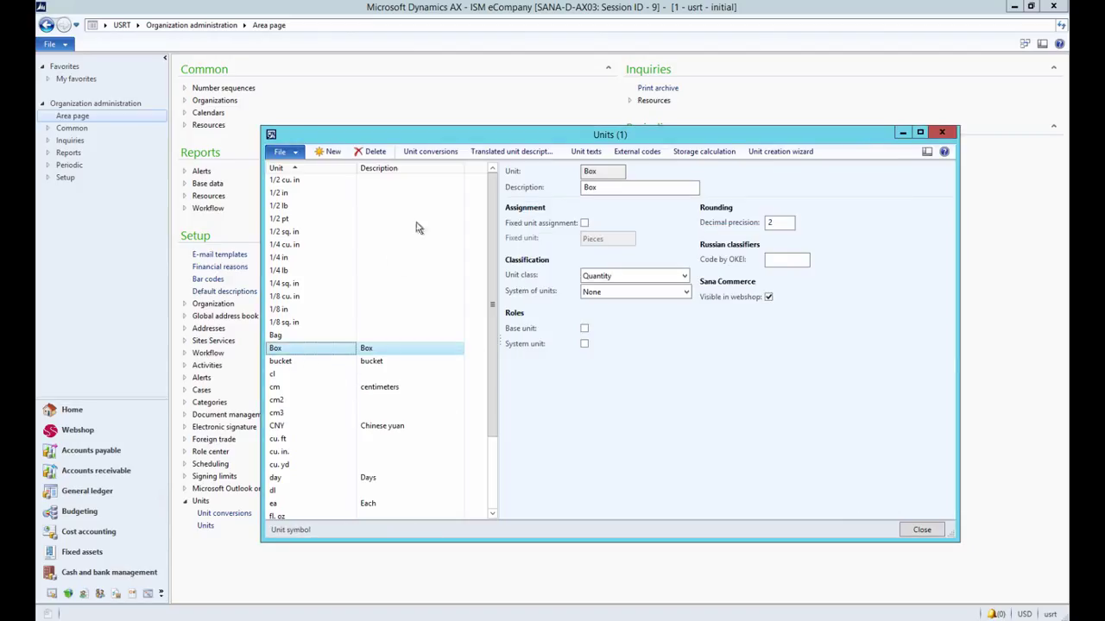
# - Open the Box unit's conversions and review its standard and intra-class conversion rules
pyautogui.click(430, 153)
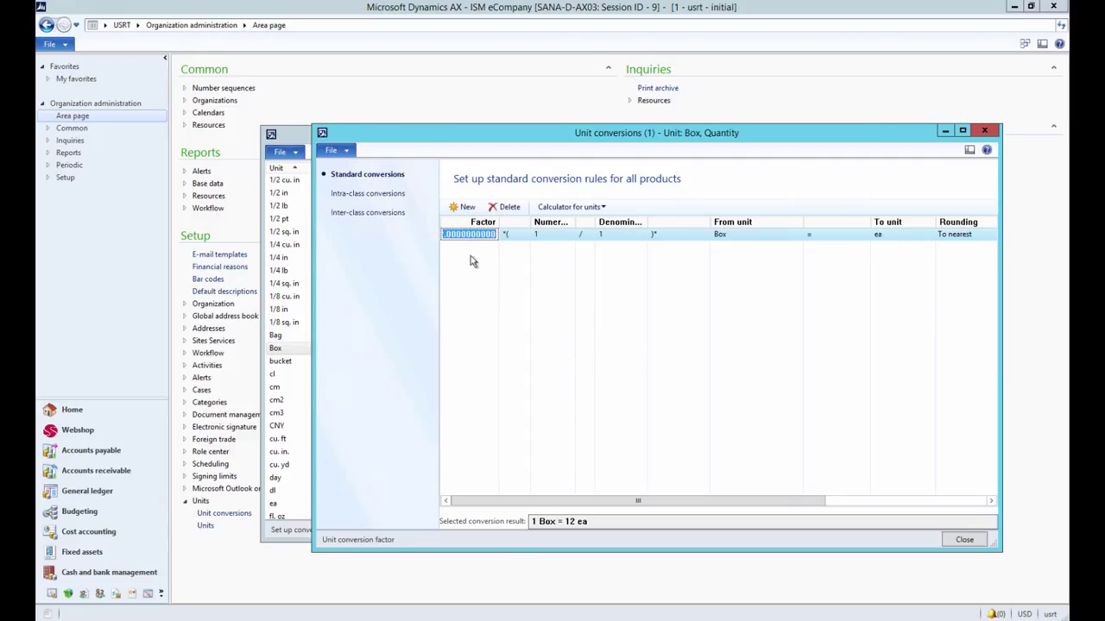
pyautogui.click(733, 235)
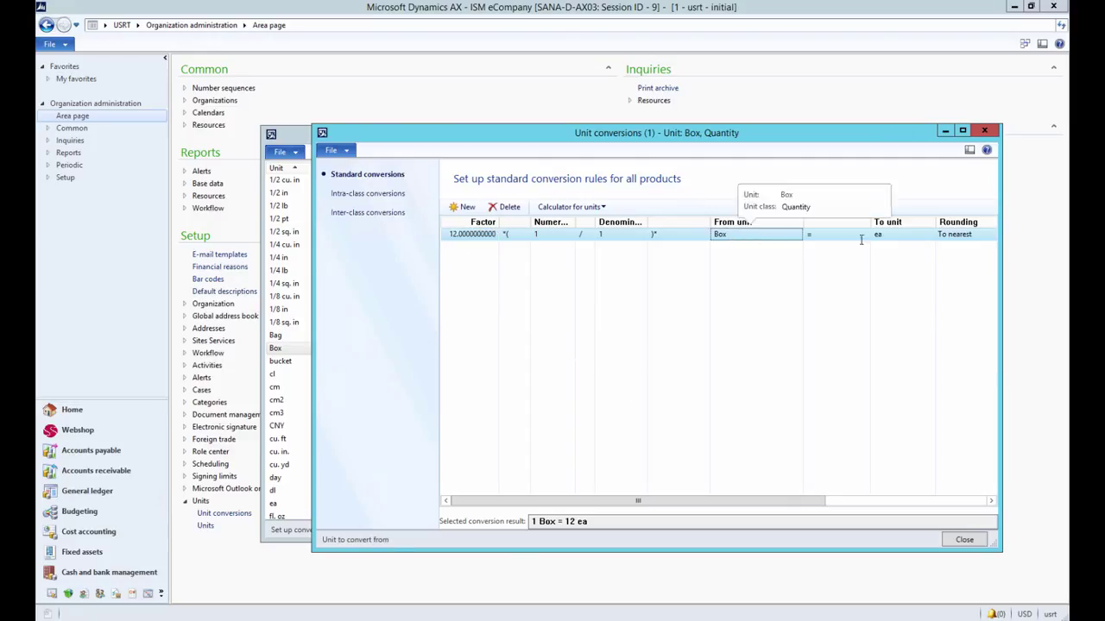
pyautogui.click(902, 235)
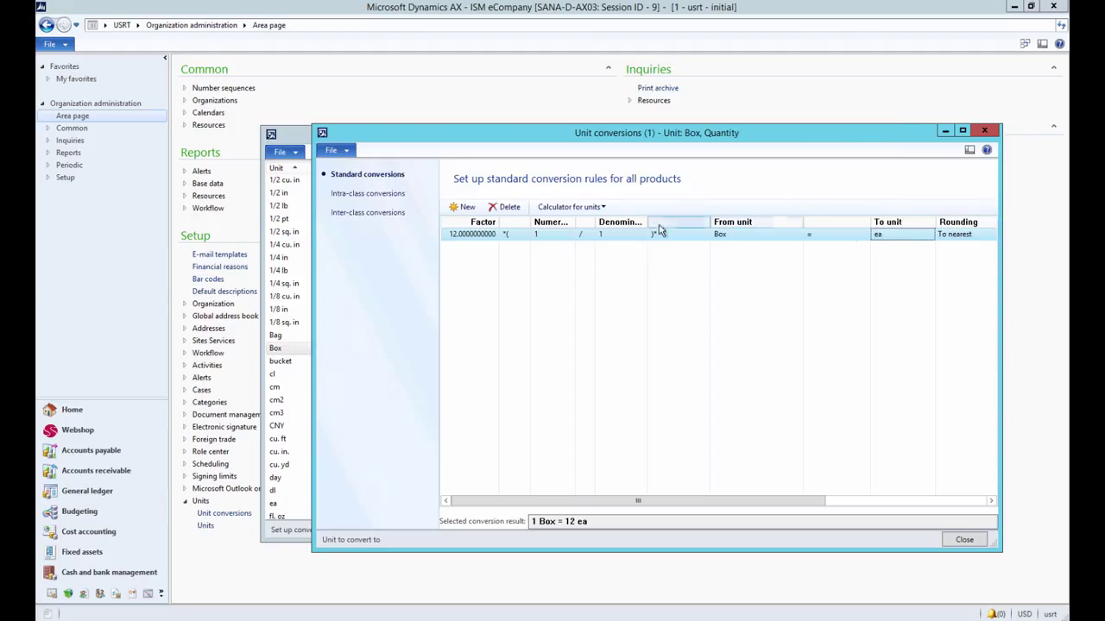
pyautogui.click(357, 194)
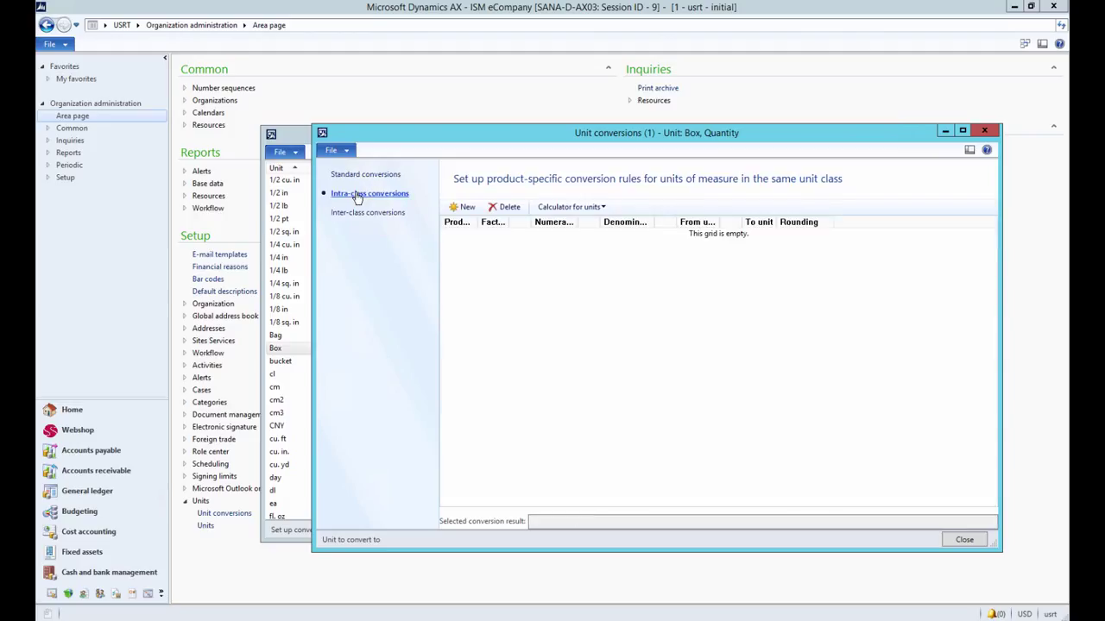
pyautogui.click(361, 176)
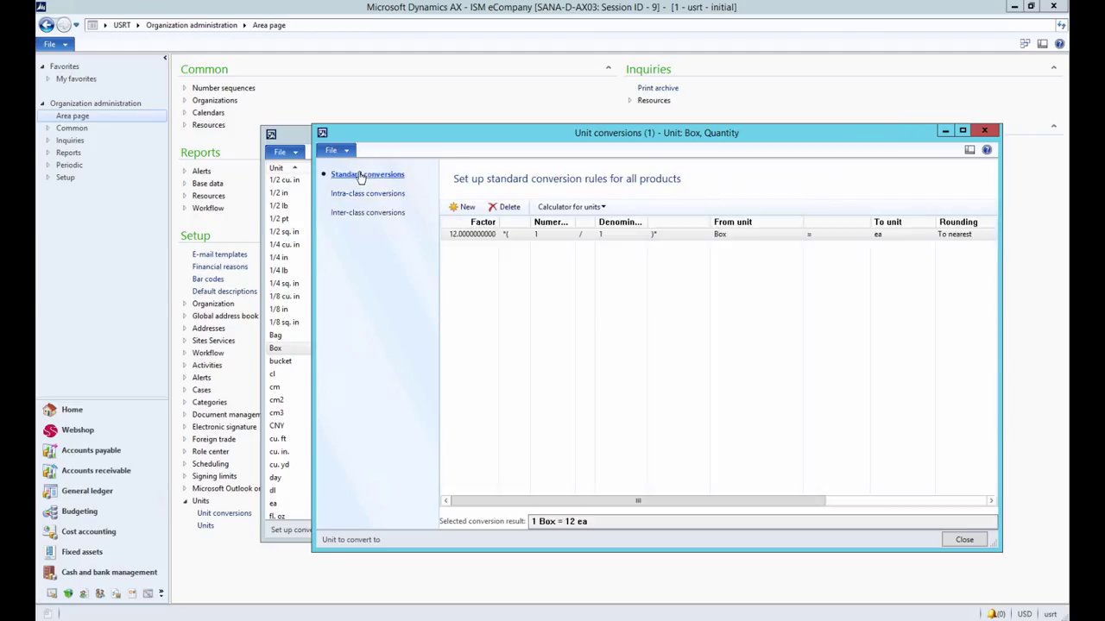
# - Add a standard conversion rule from Box to pcs with a factor of 5
pyautogui.click(460, 208)
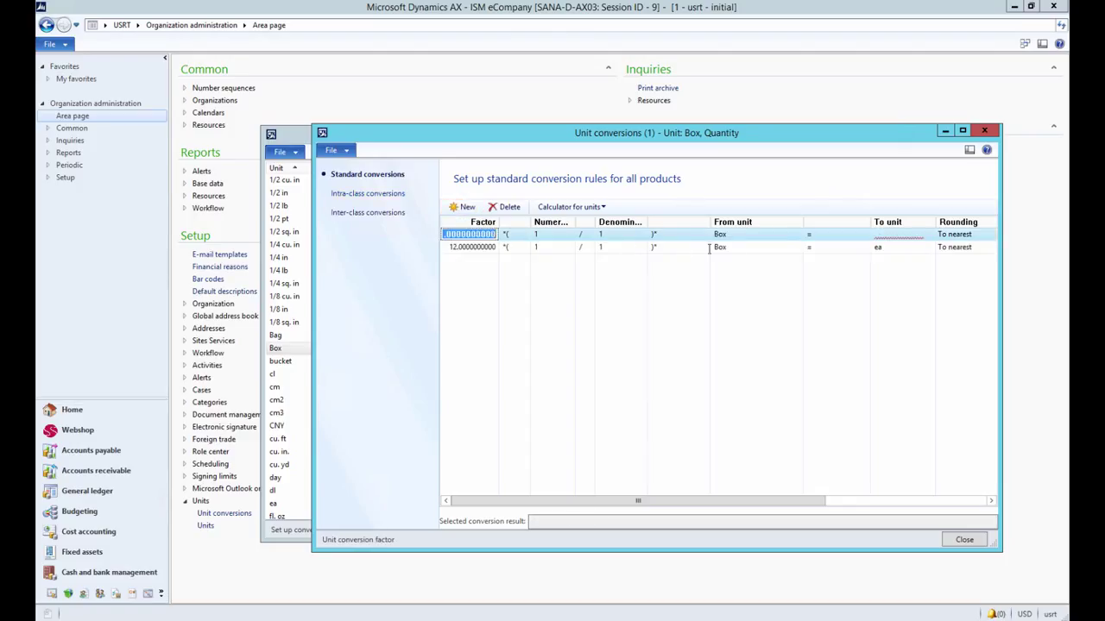
pyautogui.click(918, 237)
pyautogui.click(929, 235)
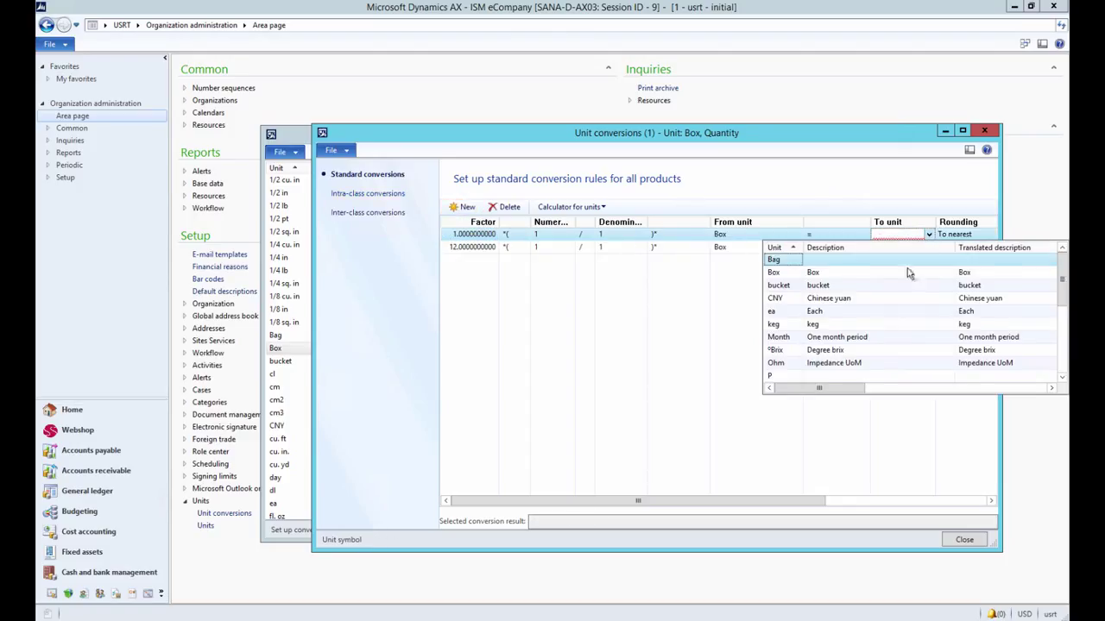
pyautogui.scroll(-1, 854, 361)
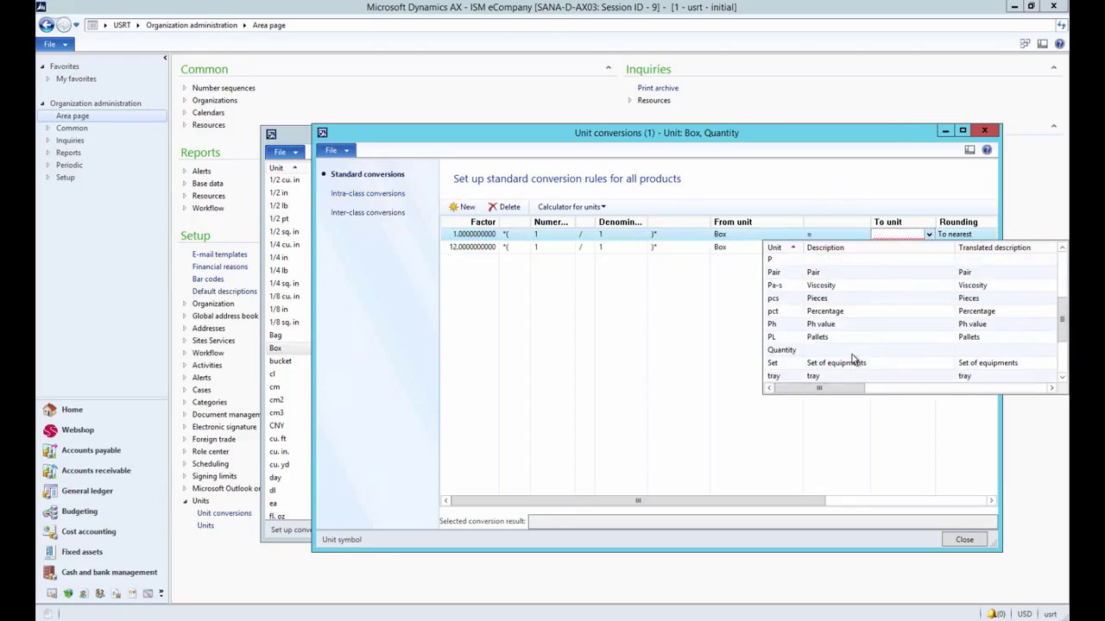
pyautogui.click(829, 301)
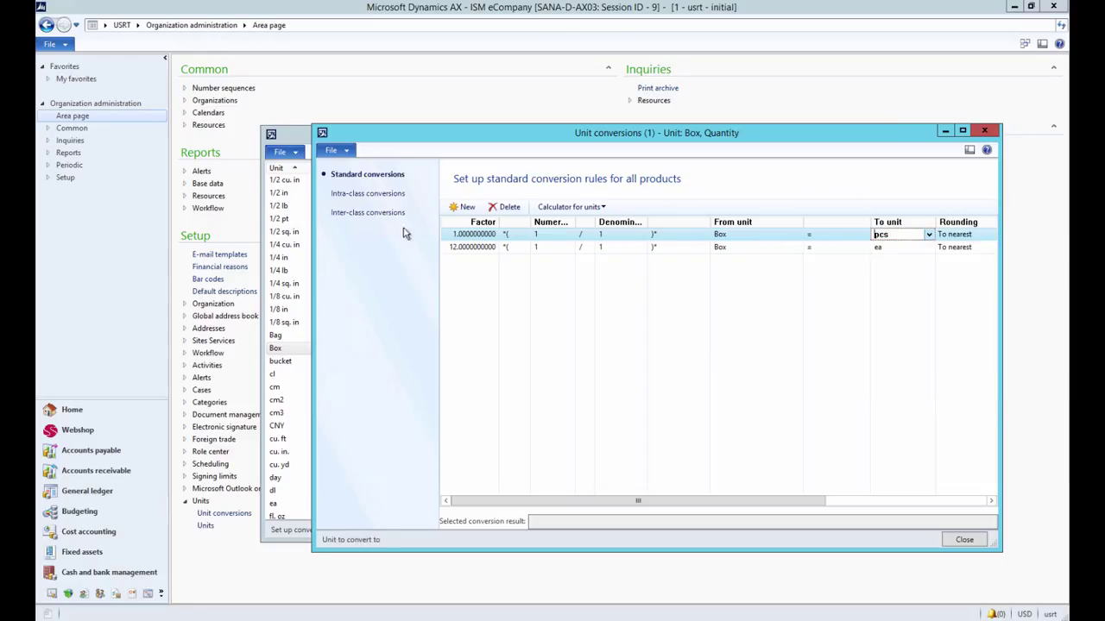
pyautogui.click(452, 234)
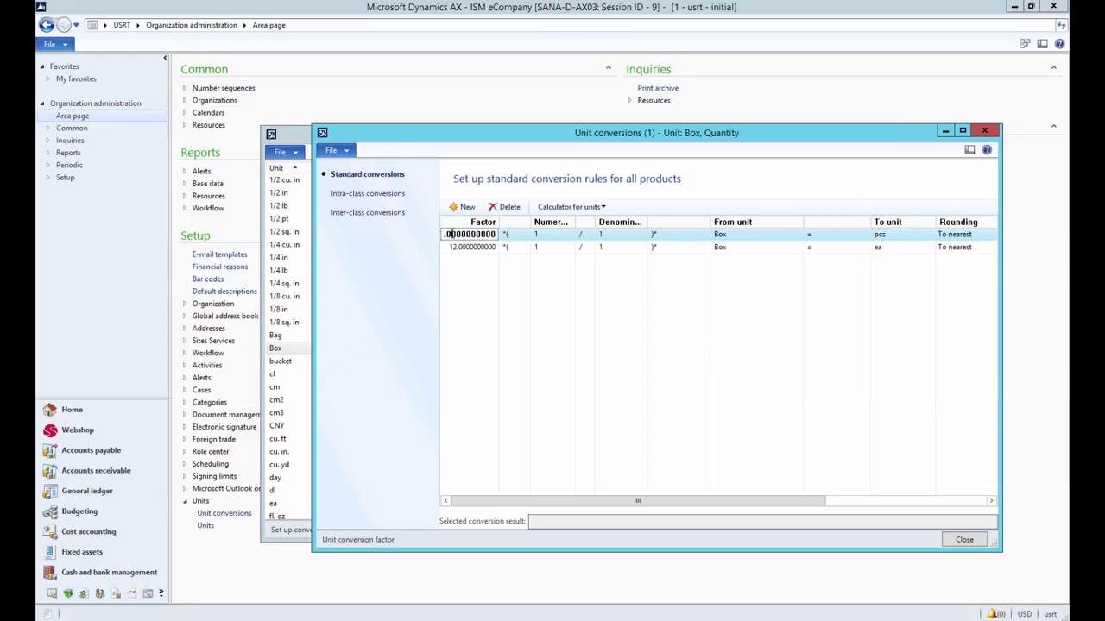
pyautogui.write('1')
pyautogui.click(879, 235)
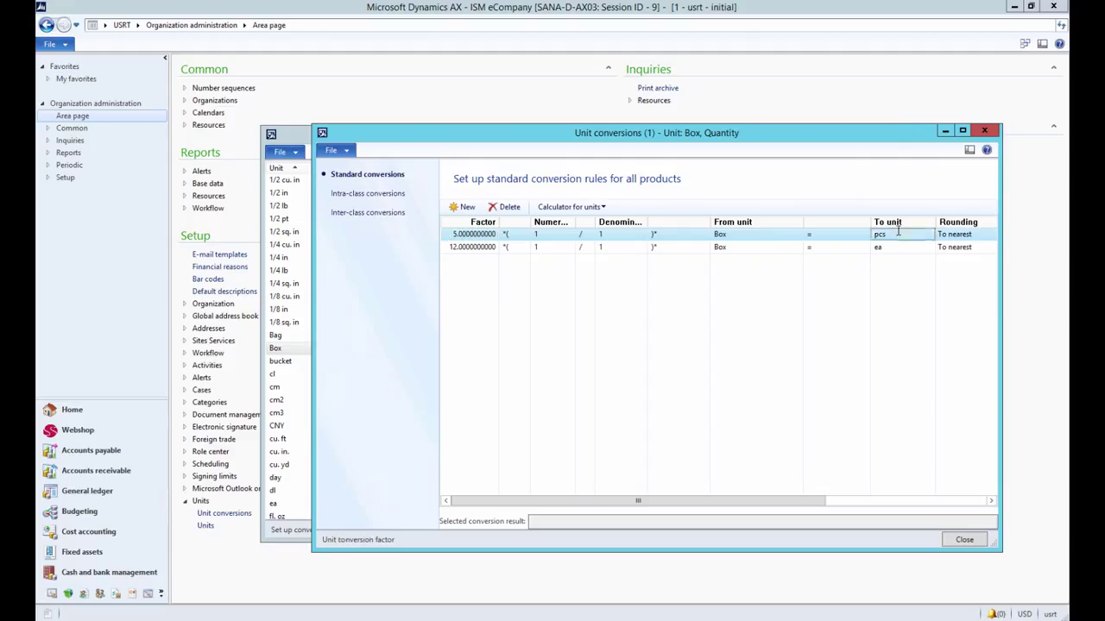
# - Compare the selected conversion results of the Box-to-ea and Box-to-pcs rules, and close the unit windows
pyautogui.click(462, 234)
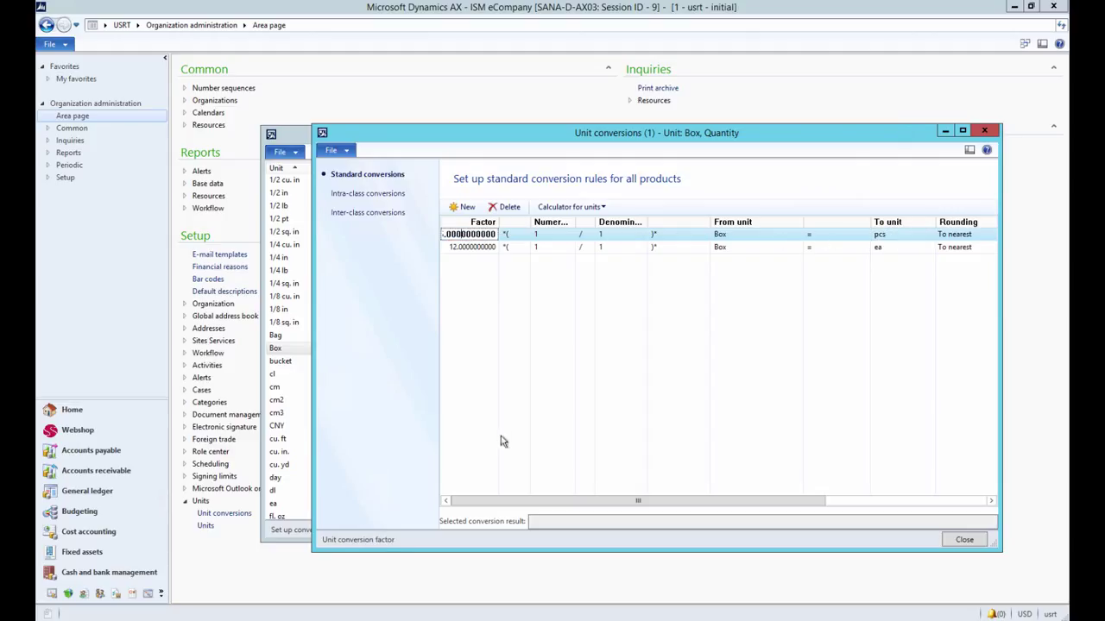
pyautogui.click(767, 235)
pyautogui.click(475, 248)
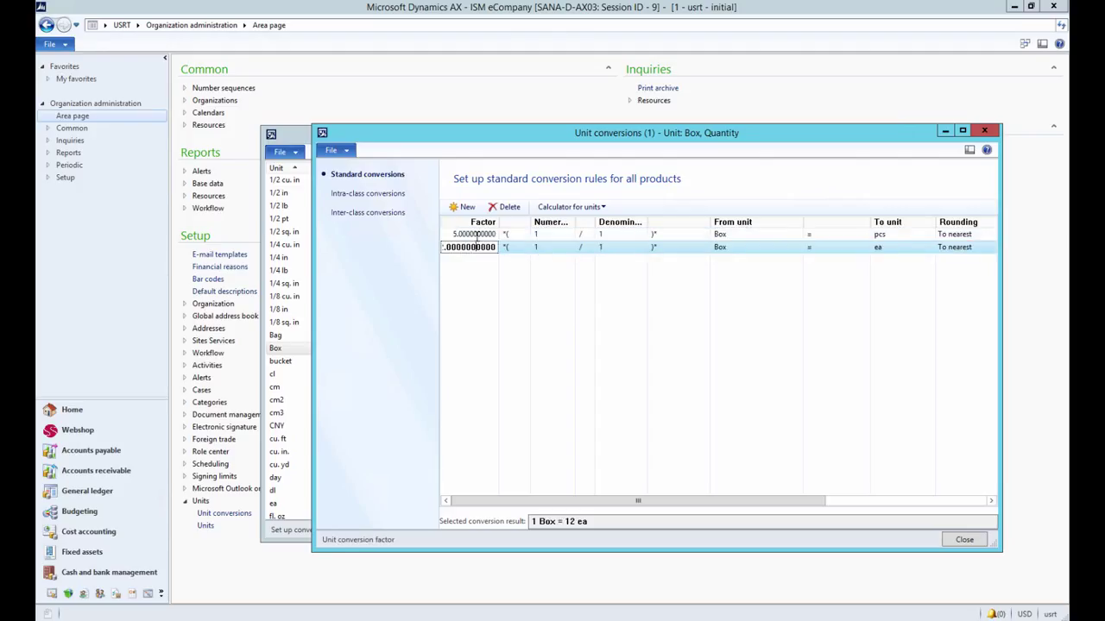
pyautogui.click(477, 234)
pyautogui.click(600, 521)
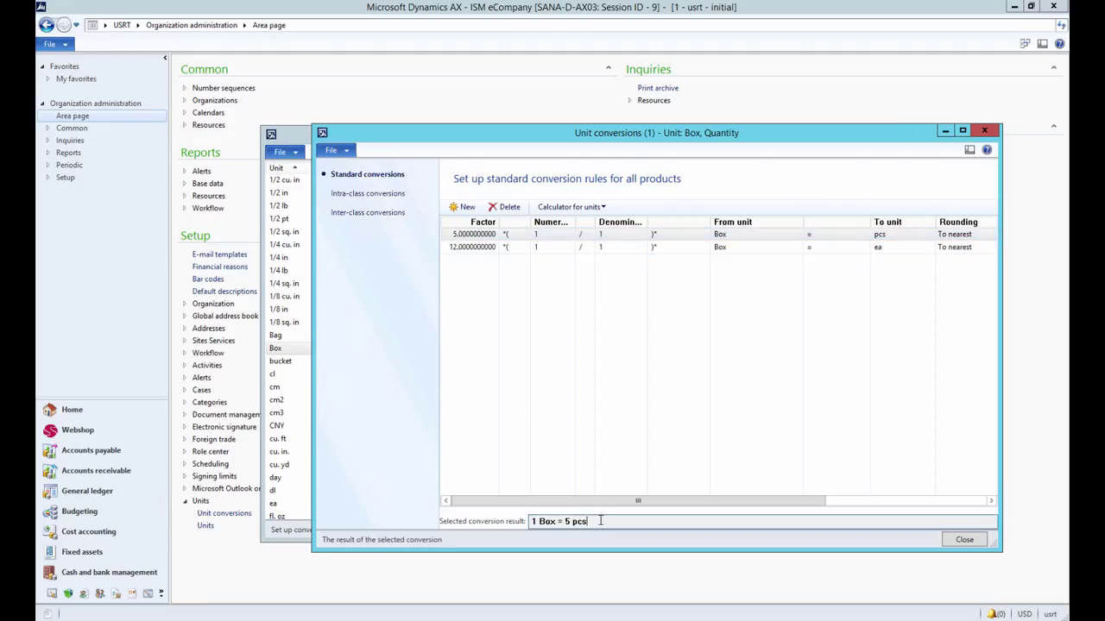
pyautogui.press('Escape')
pyautogui.press('Escape')
# - Open released product 0018, Adult First Base Mitt, from Product information management in edit mode
pyautogui.click(132, 593)
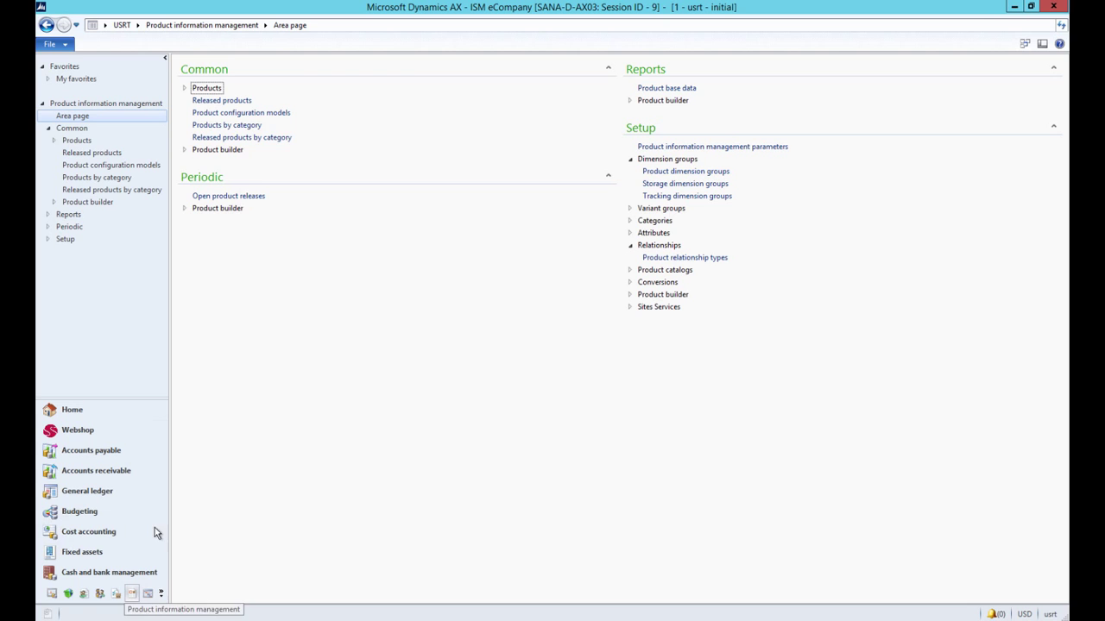
pyautogui.click(223, 100)
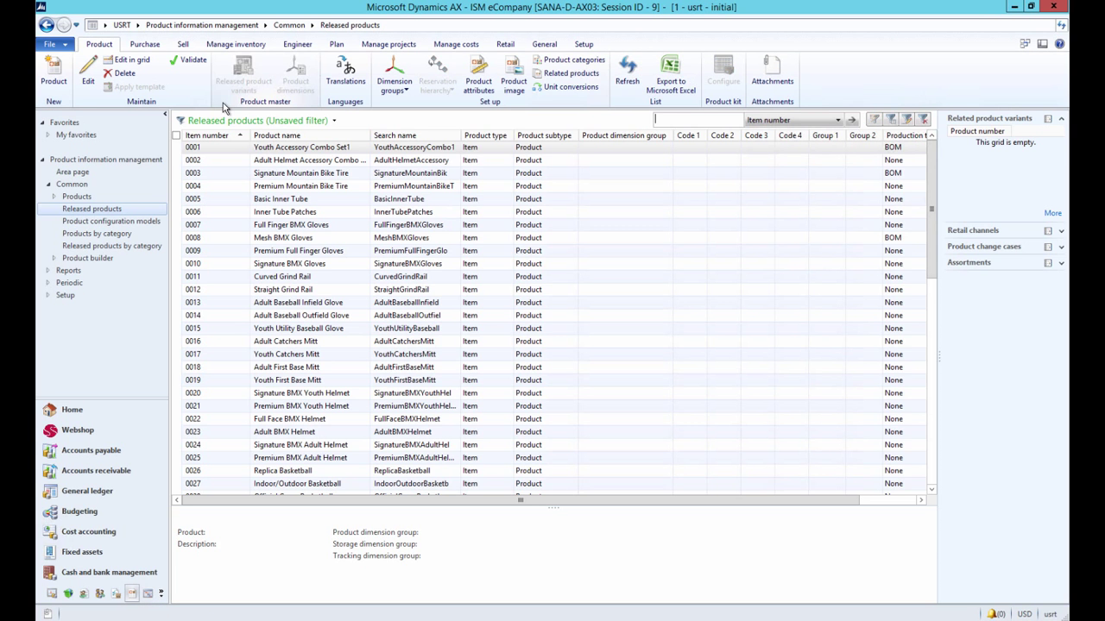
pyautogui.click(241, 367)
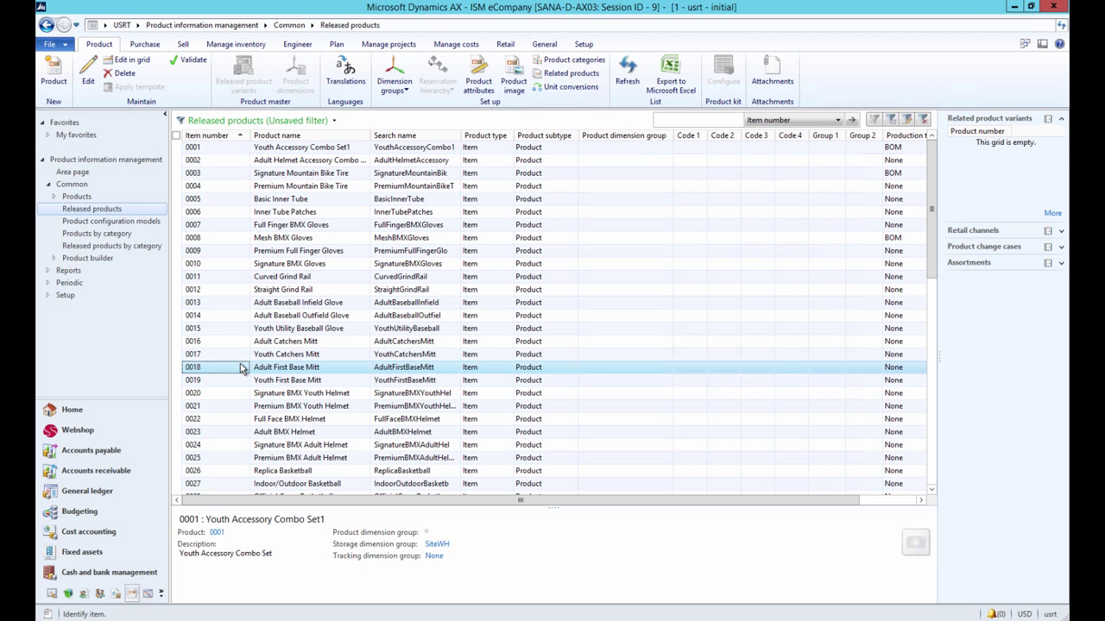
pyautogui.doubleClick(240, 367)
pyautogui.click(55, 113)
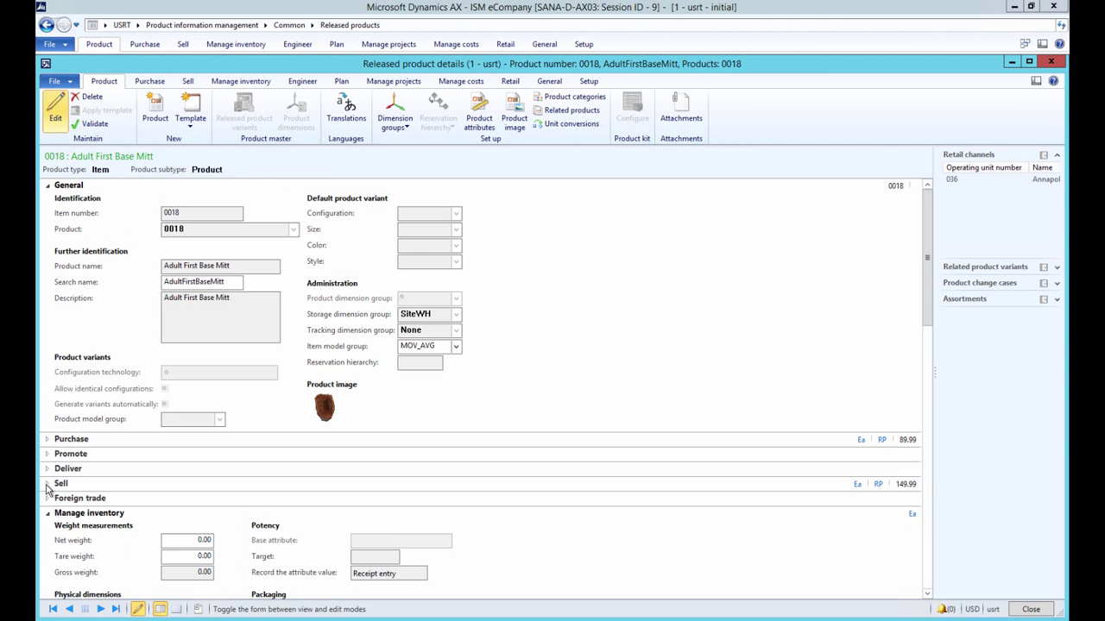
# - Set the sales order unit in the Adult First Base Mitt's Sell details to ea
pyautogui.click(54, 484)
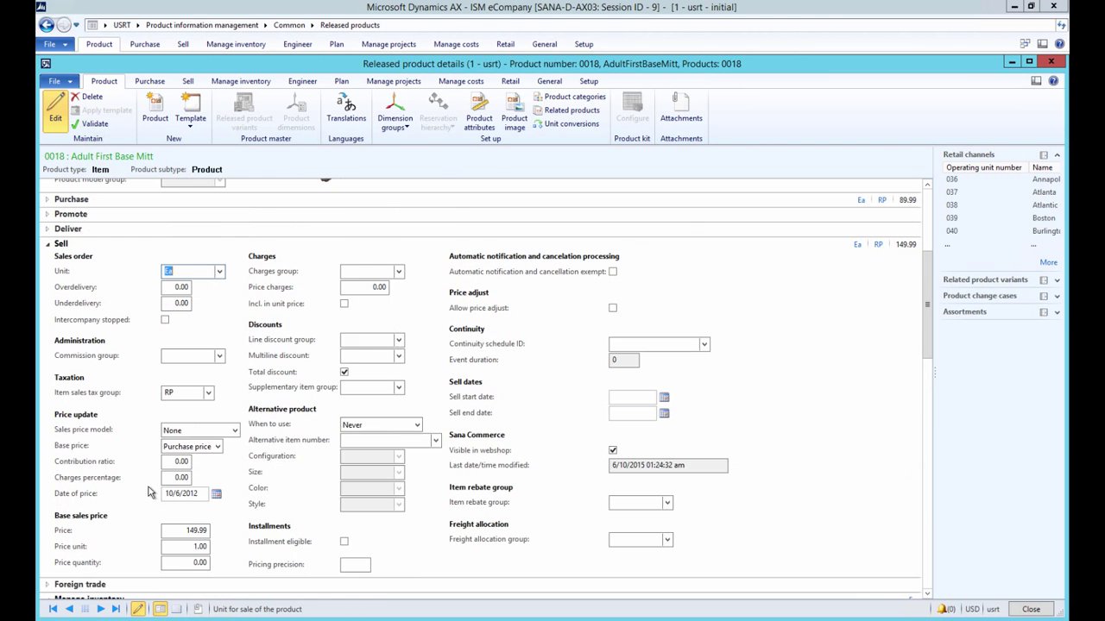
pyautogui.click(219, 271)
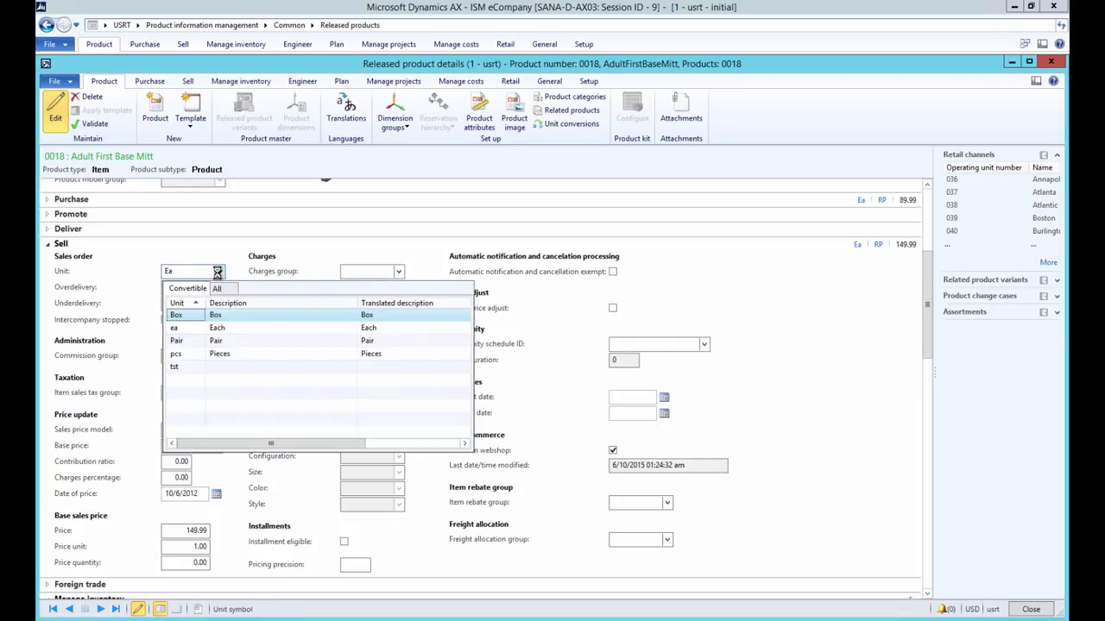
pyautogui.click(185, 328)
pyautogui.click(163, 271)
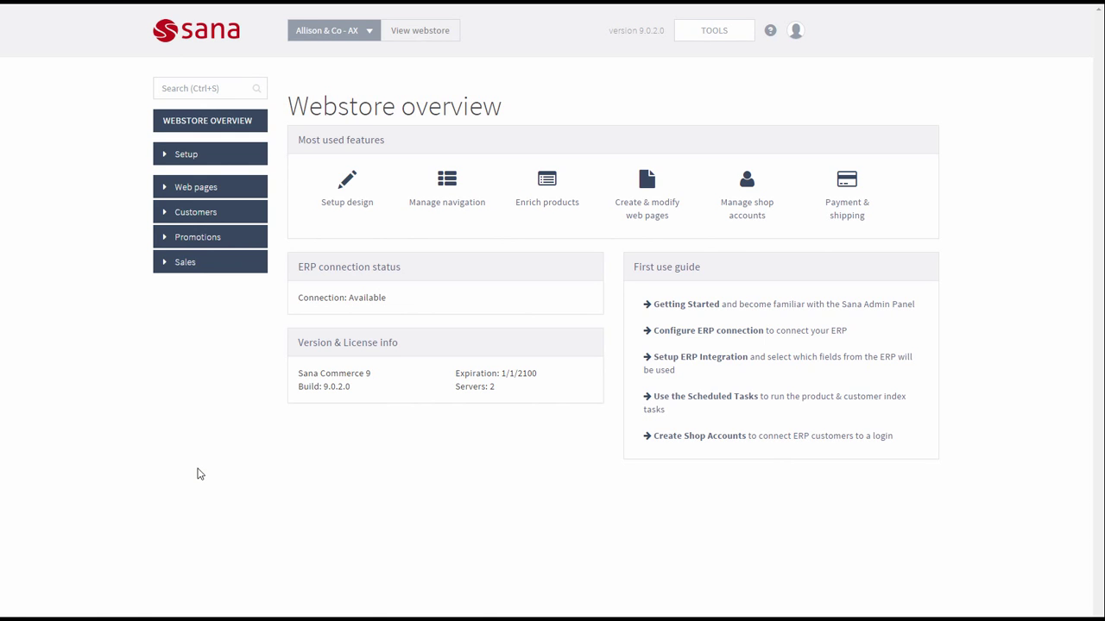
# - In the Sana admin's product setup, open the units of measure settings and show units to B2B customers and sales agents
pyautogui.click(185, 153)
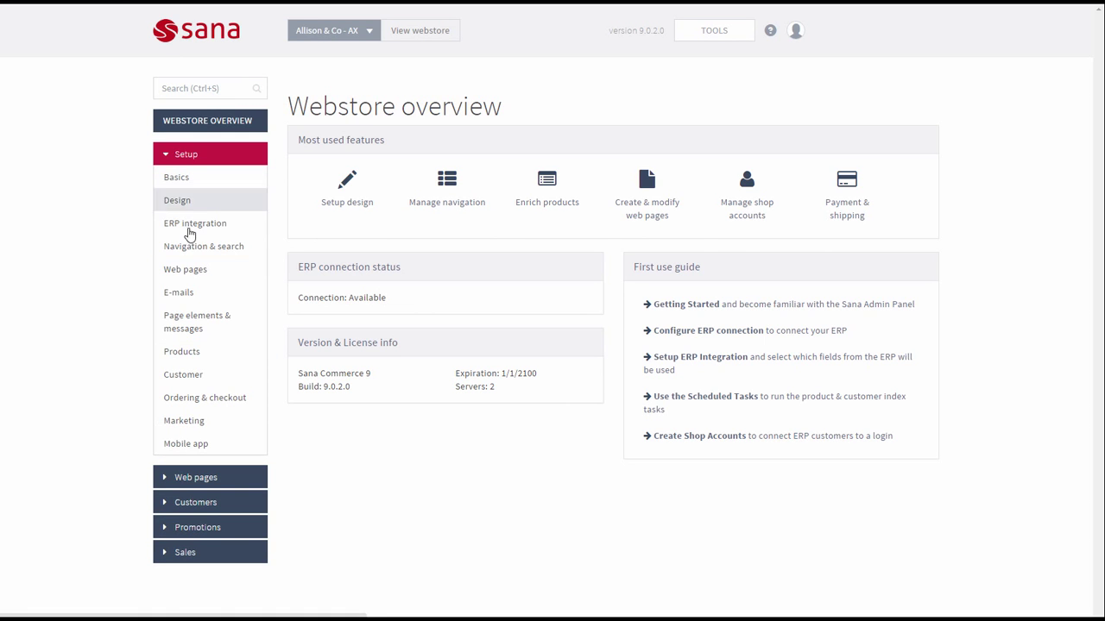
pyautogui.click(212, 353)
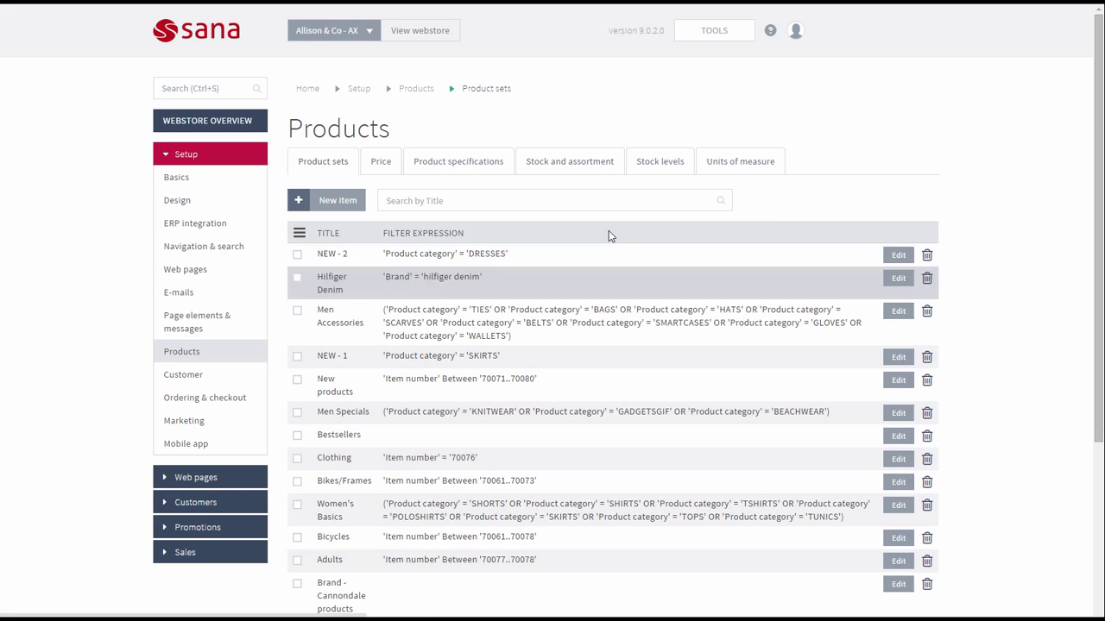
pyautogui.click(772, 167)
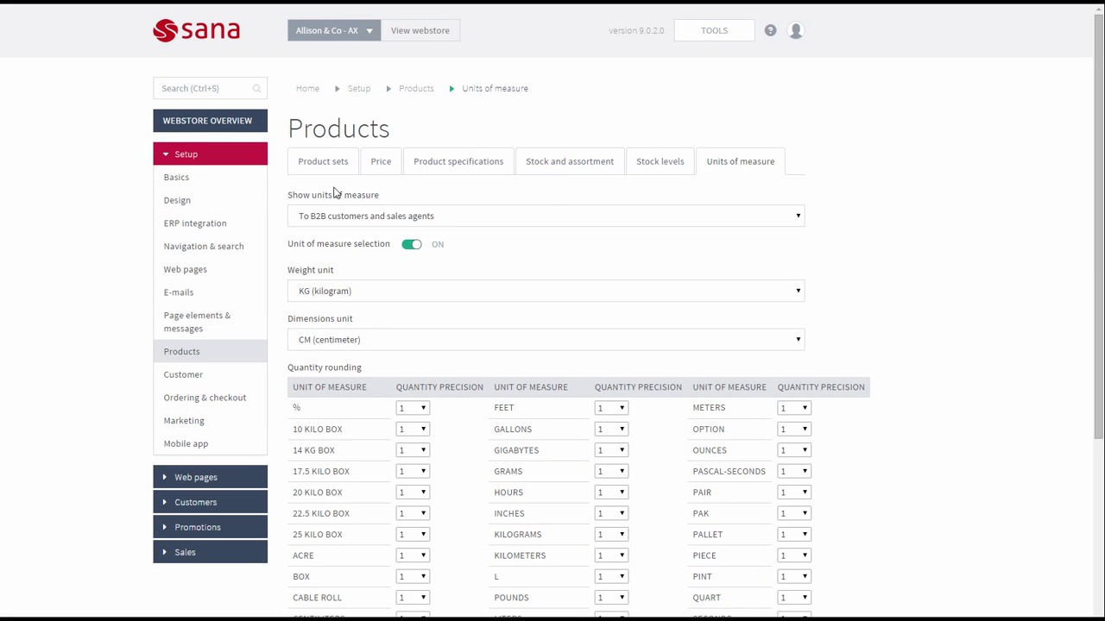
pyautogui.click(534, 219)
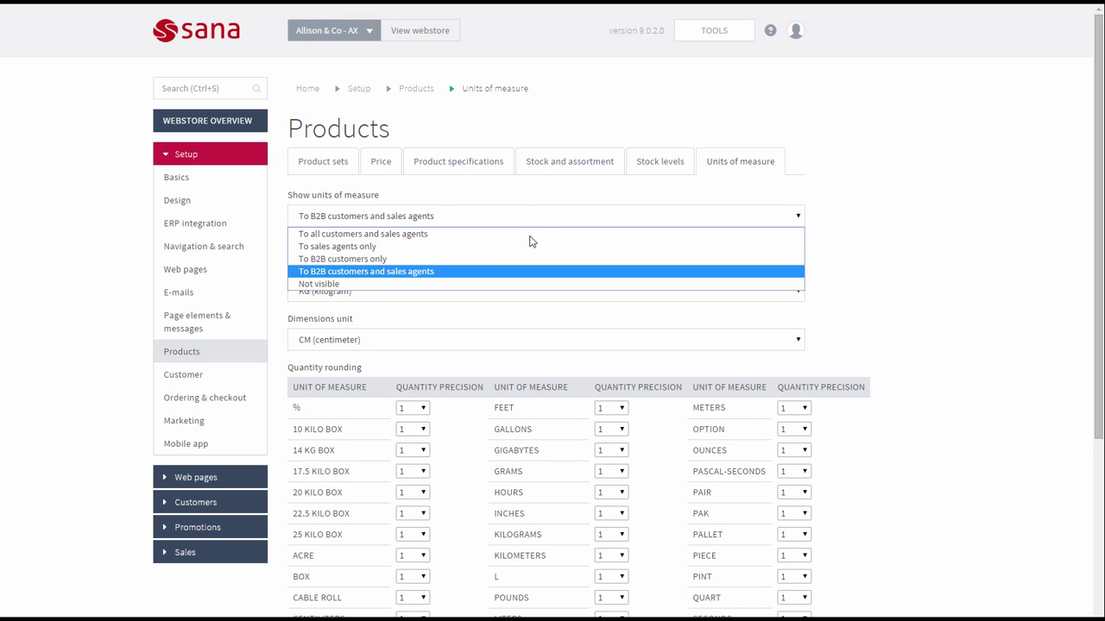
pyautogui.click(496, 271)
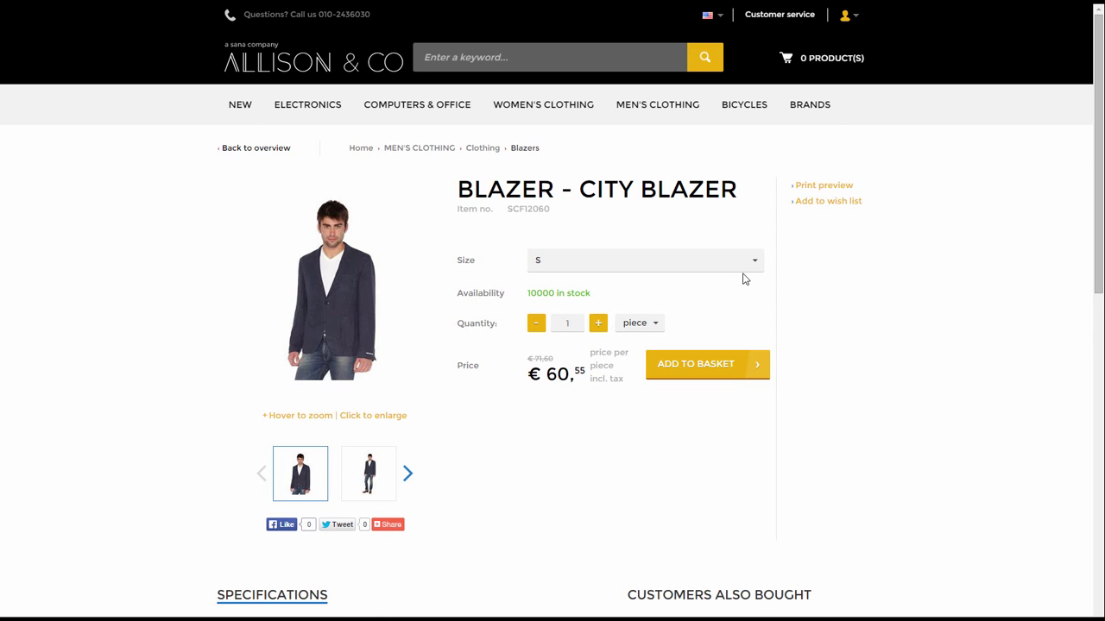
# - On the webstore's City Blazer page, view the available units of measure for the quantity and choose one
pyautogui.click(646, 327)
pyautogui.click(651, 345)
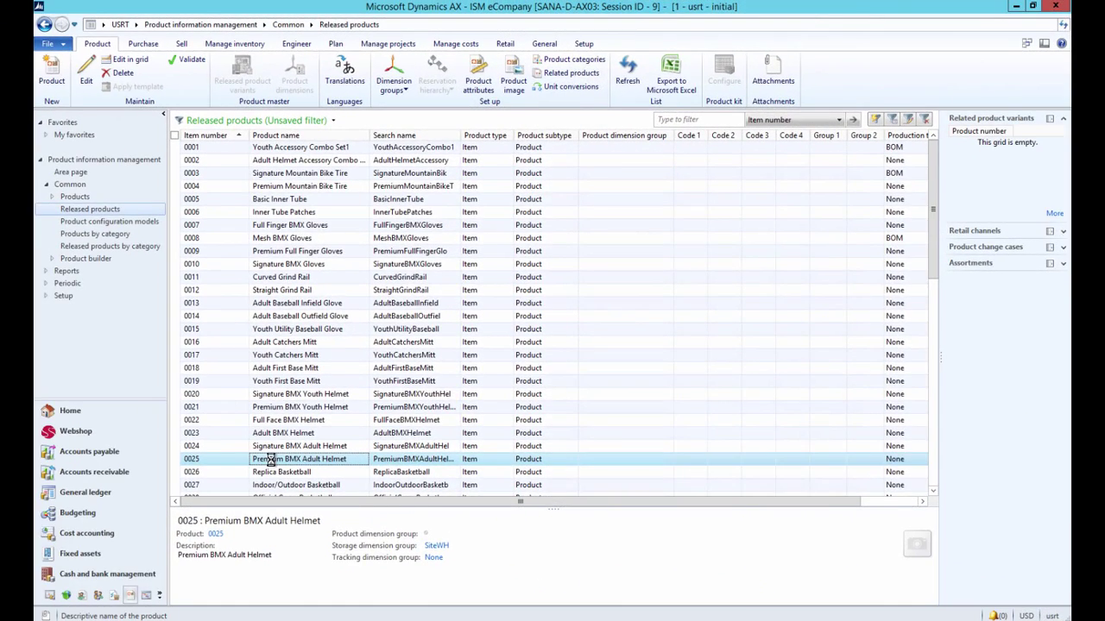
# - In Dynamics AX, examine the weight and physical dimension fields of released product 0025, Premium BMX Adult Helmet, and close its details
pyautogui.doubleClick(271, 459)
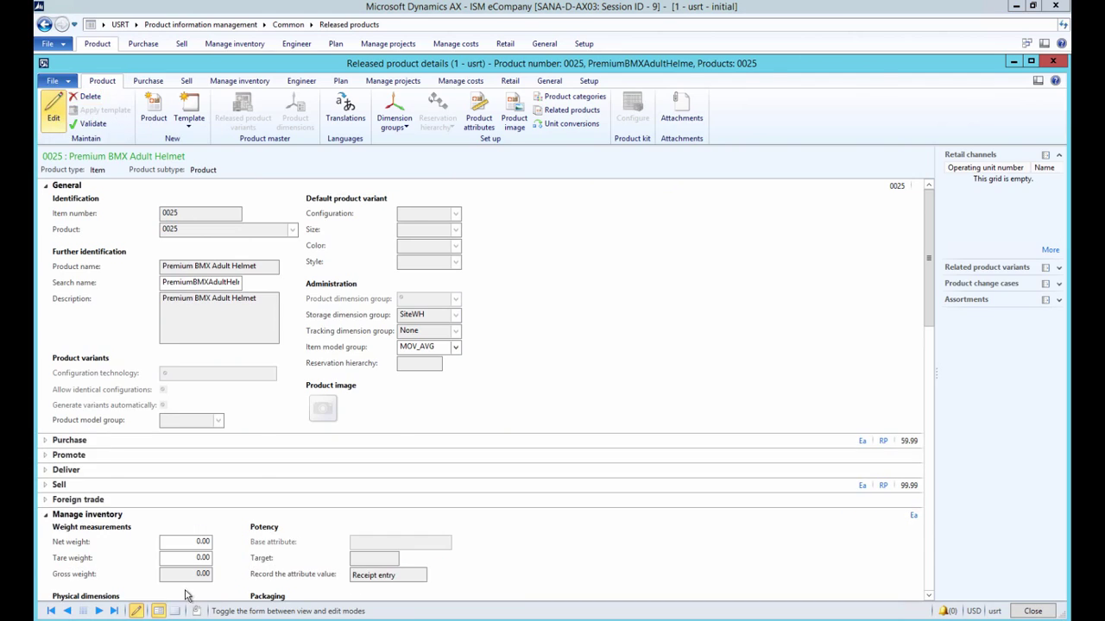
pyautogui.scroll(-3, 93, 518)
pyautogui.scroll(-2, 92, 518)
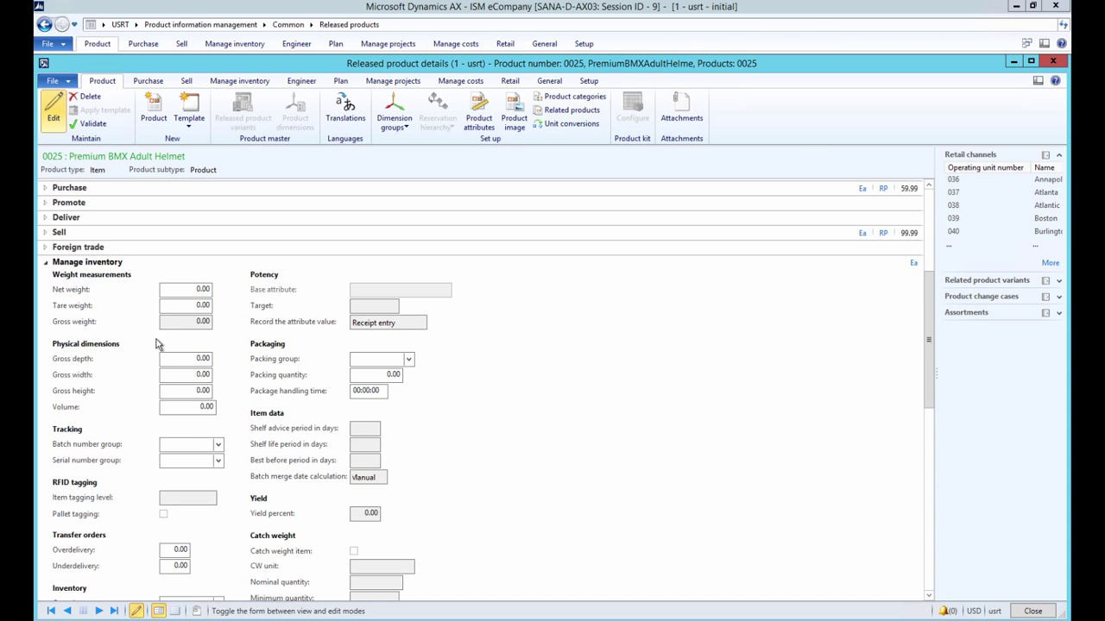
pyautogui.click(197, 289)
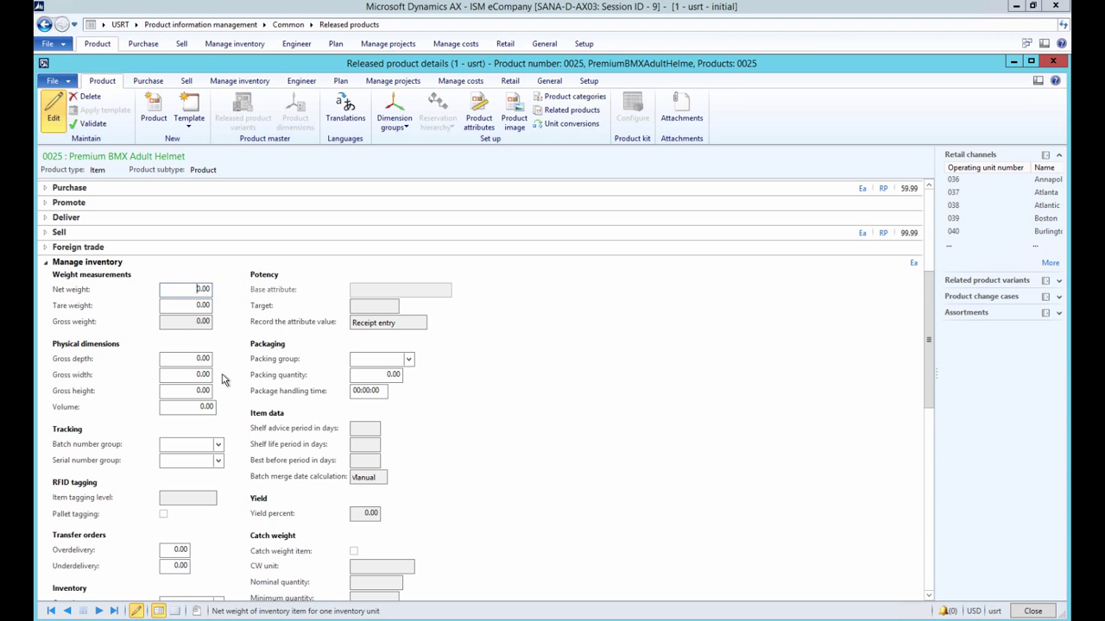
pyautogui.click(1053, 61)
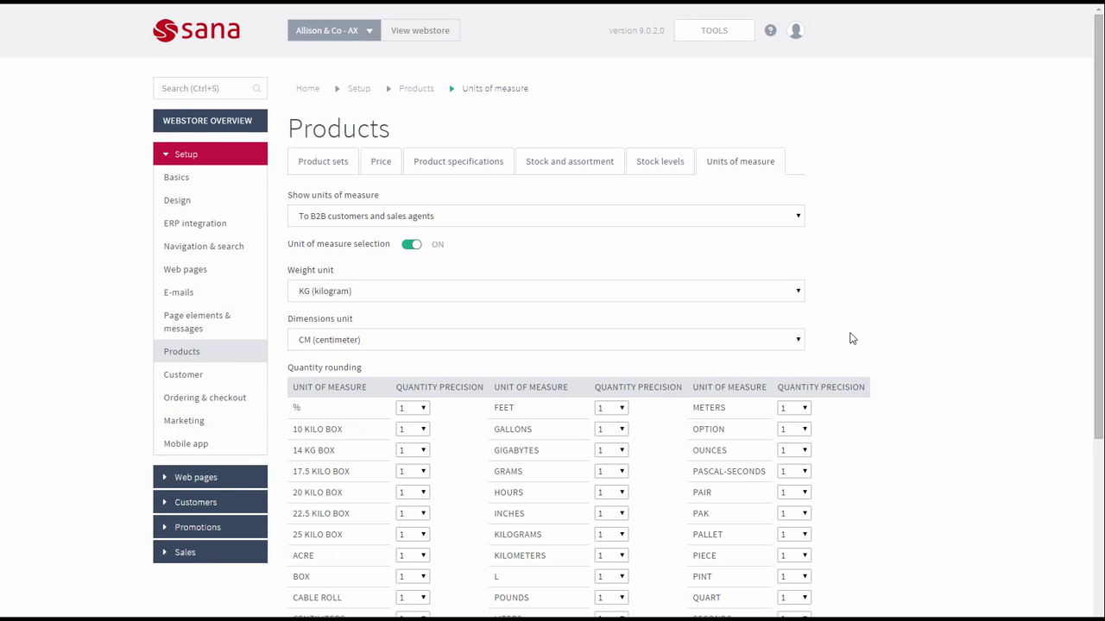
# - Back in the Sana admin, review the quantity rounding precision for each unit of measure
pyautogui.click(713, 166)
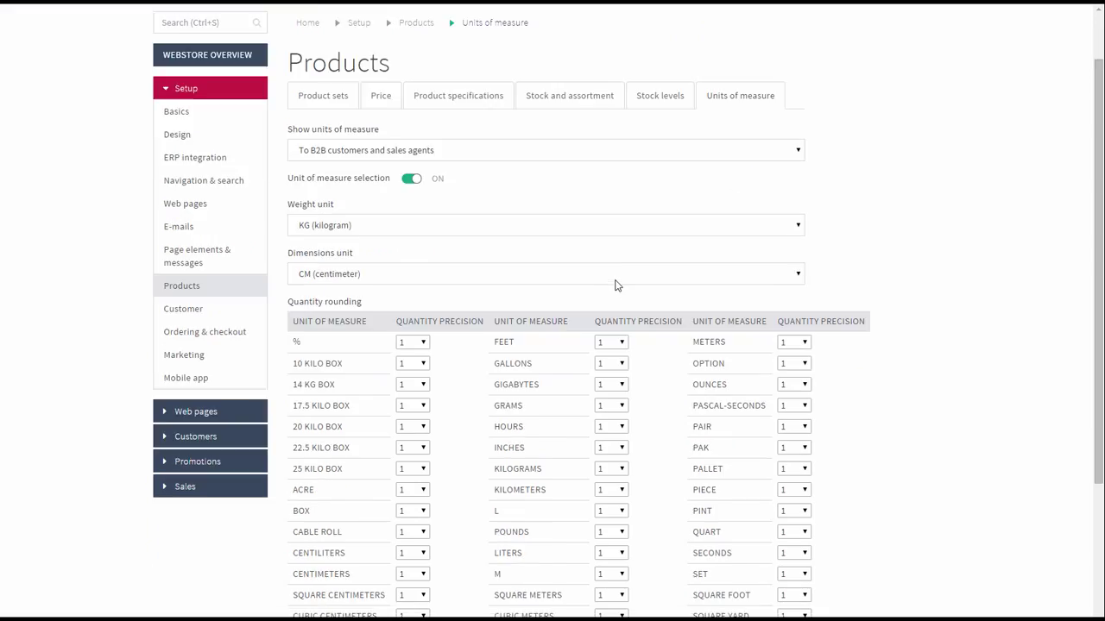
pyautogui.scroll(-3, 616, 285)
pyautogui.scroll(1, 616, 287)
pyautogui.scroll(2, 616, 286)
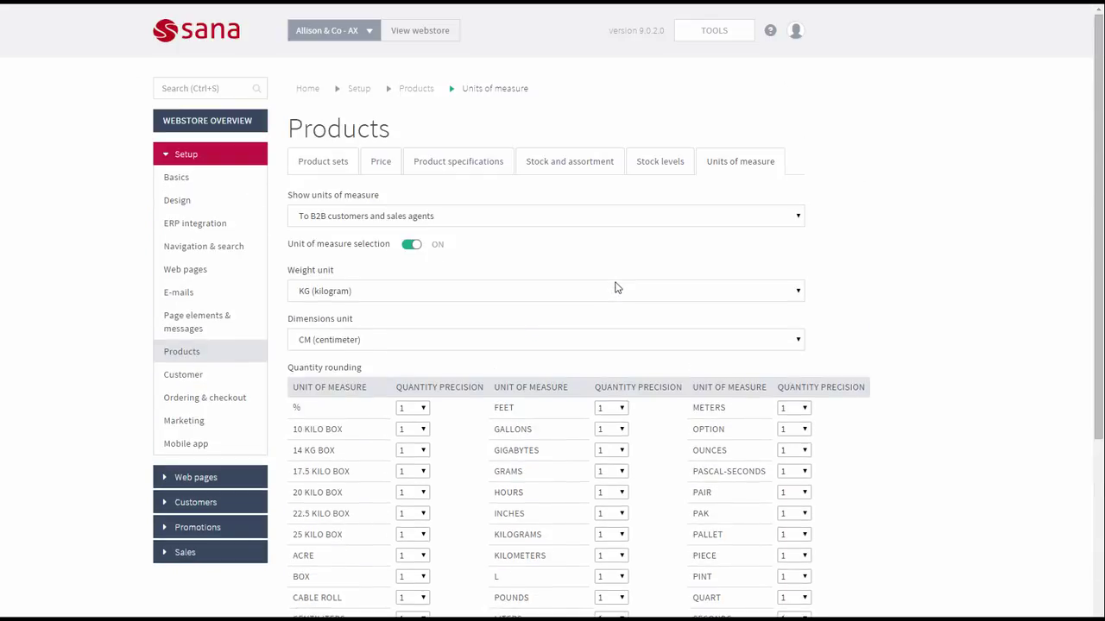